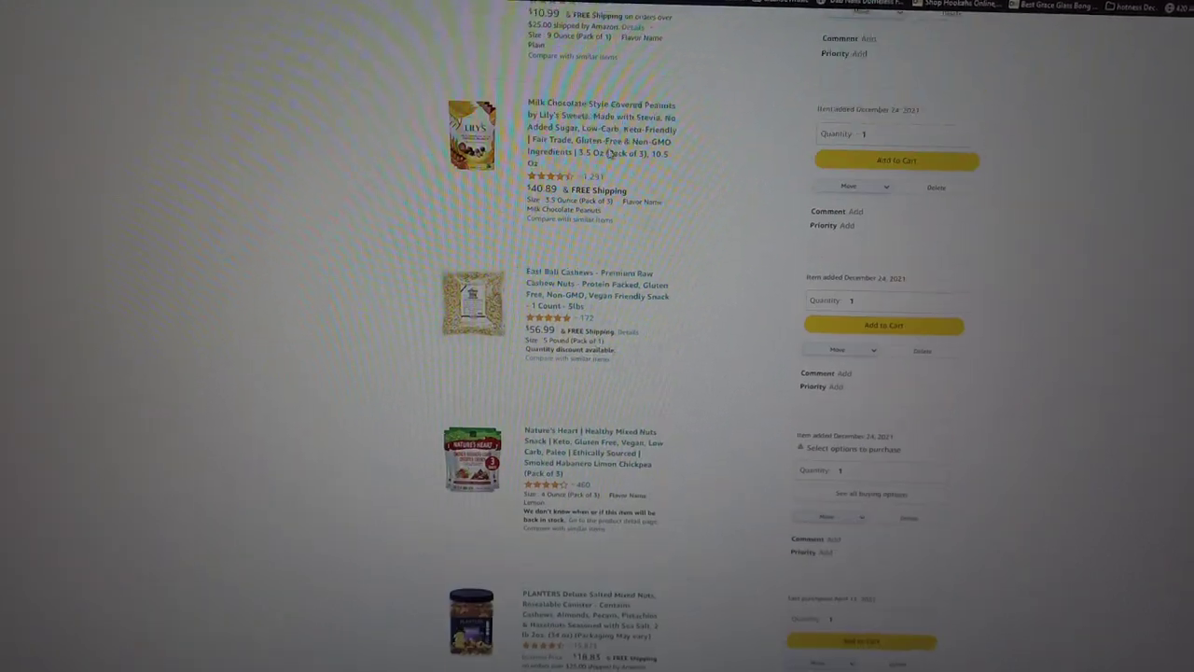
{"action": "scroll", "coordinate": [610, 152], "scroll_direction": "up", "scroll_amount": 2}
{"action": "scroll", "coordinate": [615, 149], "scroll_direction": "up", "scroll_amount": 2}
{"action": "scroll", "coordinate": [624, 145], "scroll_direction": "up", "scroll_amount": 2}
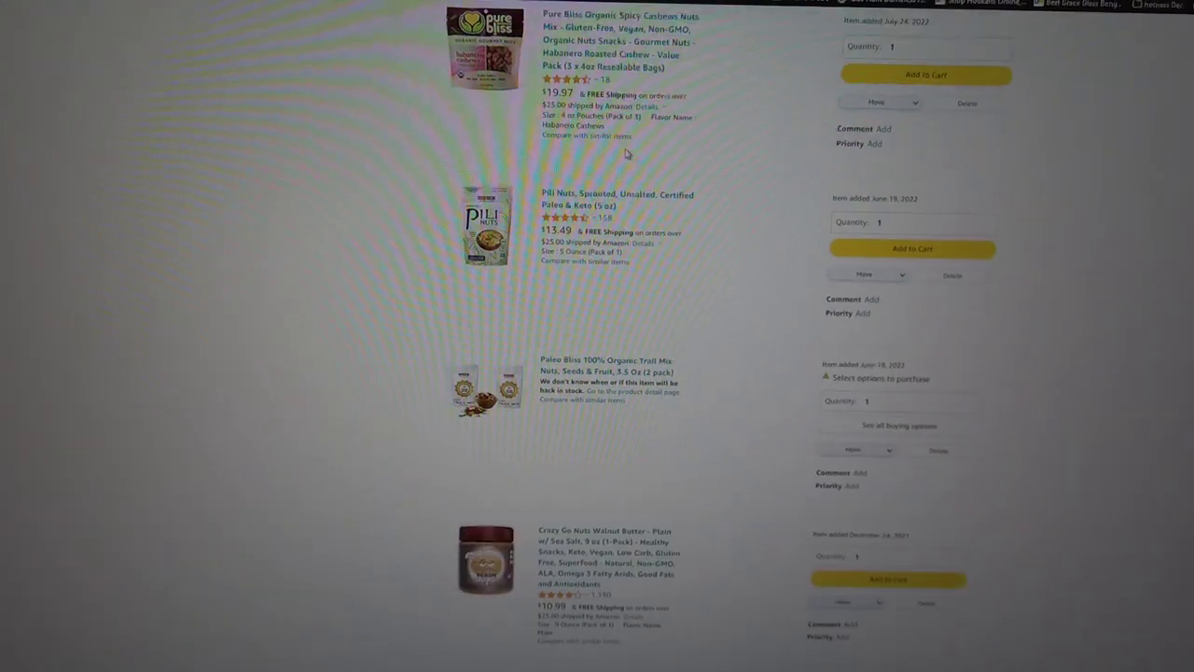
{"action": "scroll", "coordinate": [621, 146], "scroll_direction": "up", "scroll_amount": 2}
{"action": "scroll", "coordinate": [619, 147], "scroll_direction": "up", "scroll_amount": 2}
{"action": "scroll", "coordinate": [618, 146], "scroll_direction": "up", "scroll_amount": 2}
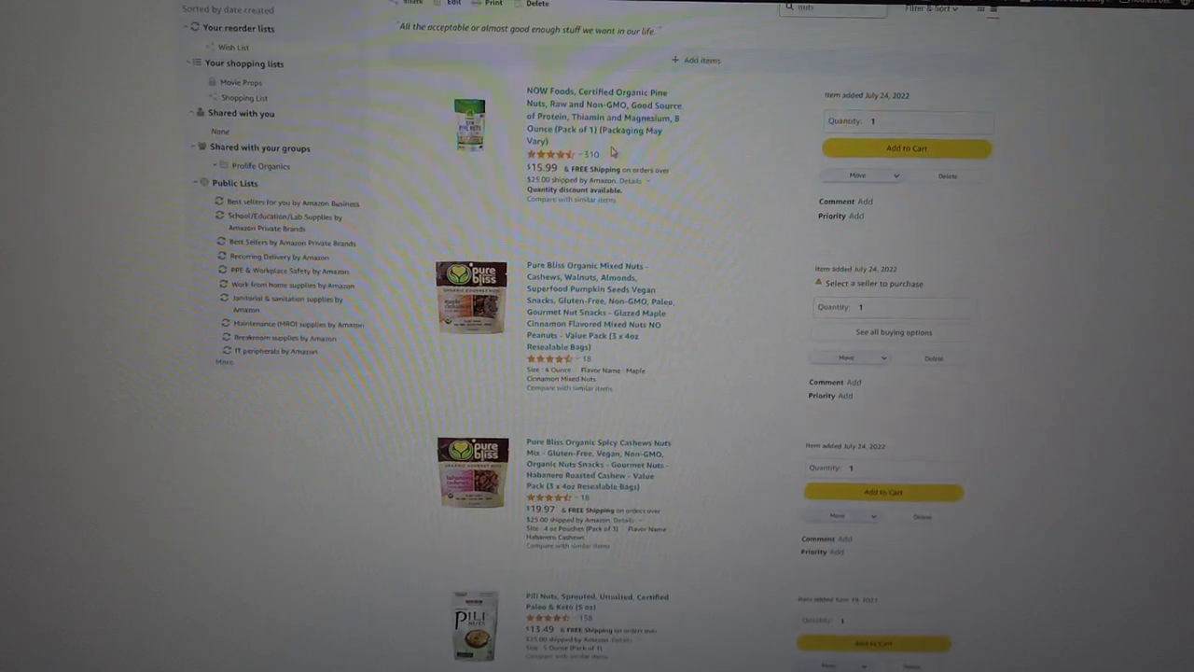
{"action": "scroll", "coordinate": [611, 130], "scroll_direction": "up", "scroll_amount": 2}
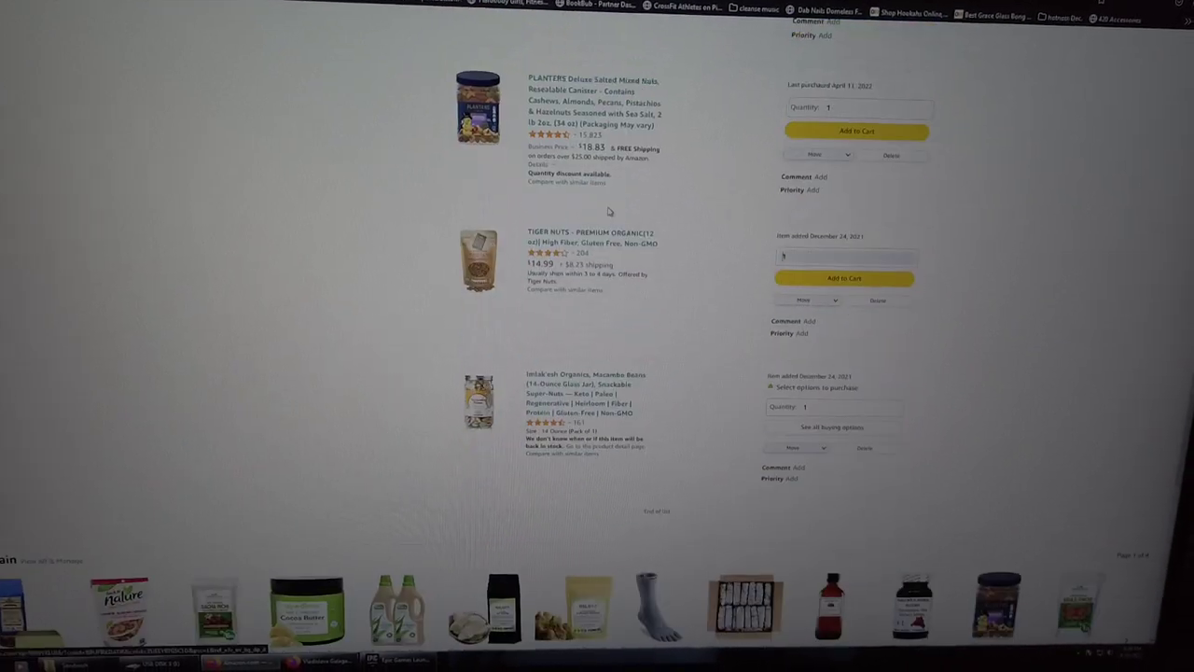
{"action": "scroll", "coordinate": [609, 215], "scroll_direction": "up", "scroll_amount": 3}
{"action": "scroll", "coordinate": [611, 222], "scroll_direction": "up", "scroll_amount": 3}
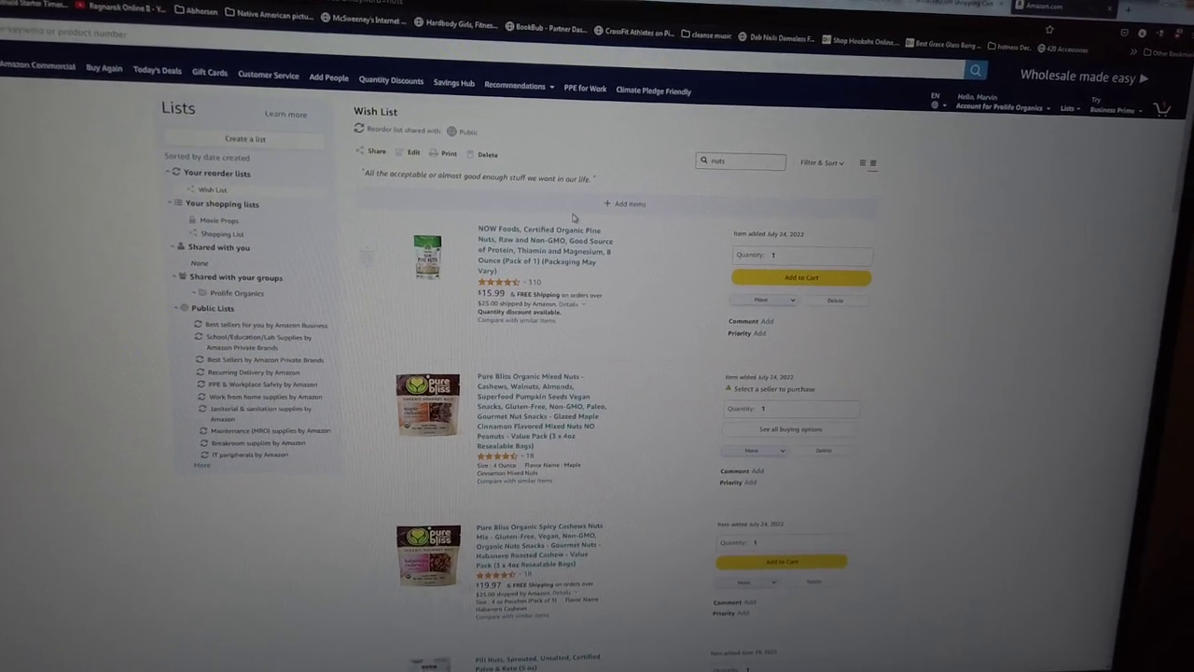
{"action": "scroll", "coordinate": [606, 279], "scroll_direction": "down", "scroll_amount": 3}
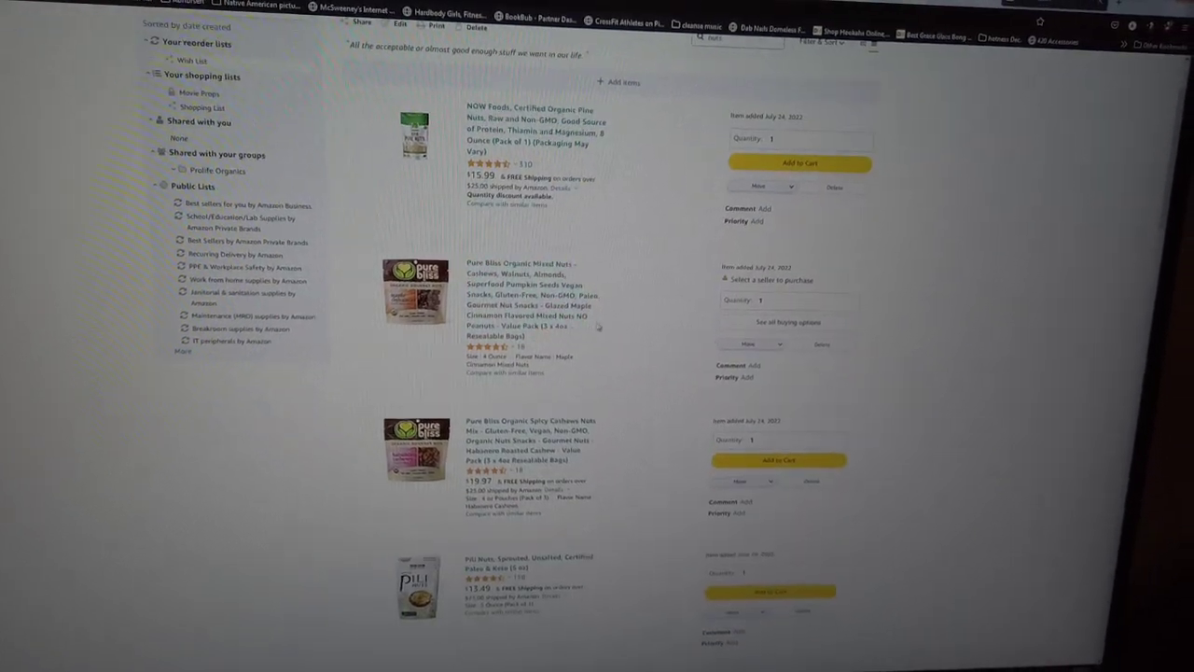
{"action": "scroll", "coordinate": [629, 322], "scroll_direction": "down", "scroll_amount": 1}
{"action": "scroll", "coordinate": [625, 325], "scroll_direction": "up", "scroll_amount": 2}
{"action": "scroll", "coordinate": [621, 327], "scroll_direction": "up", "scroll_amount": 1}
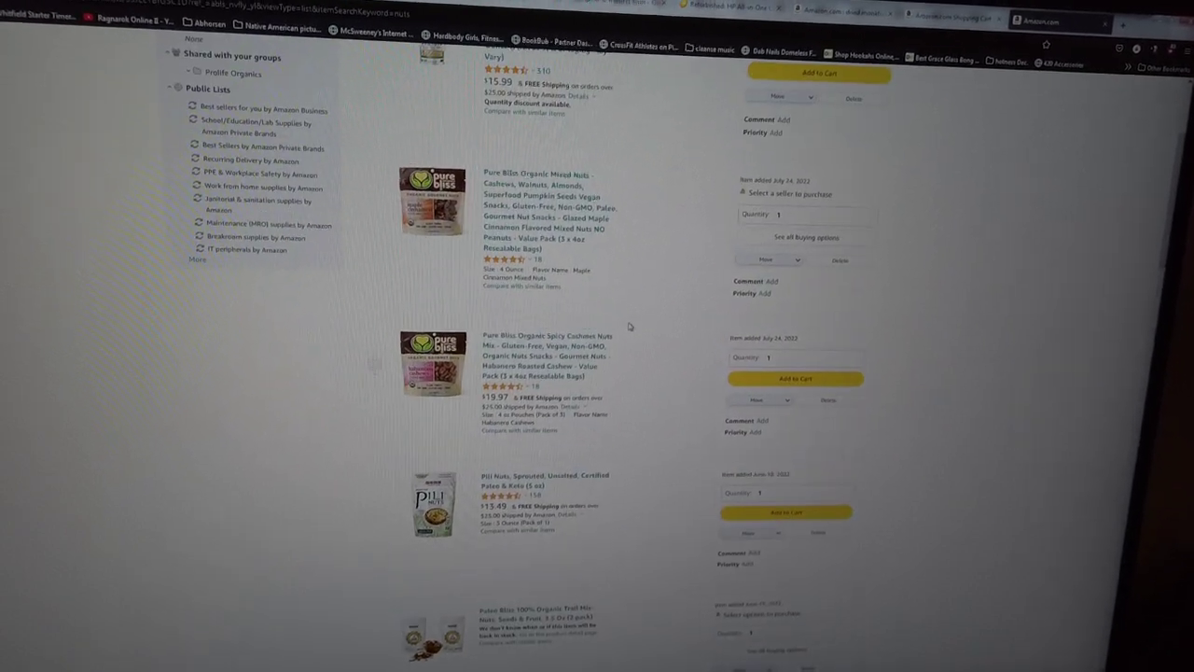
{"action": "scroll", "coordinate": [620, 328], "scroll_direction": "up", "scroll_amount": 2}
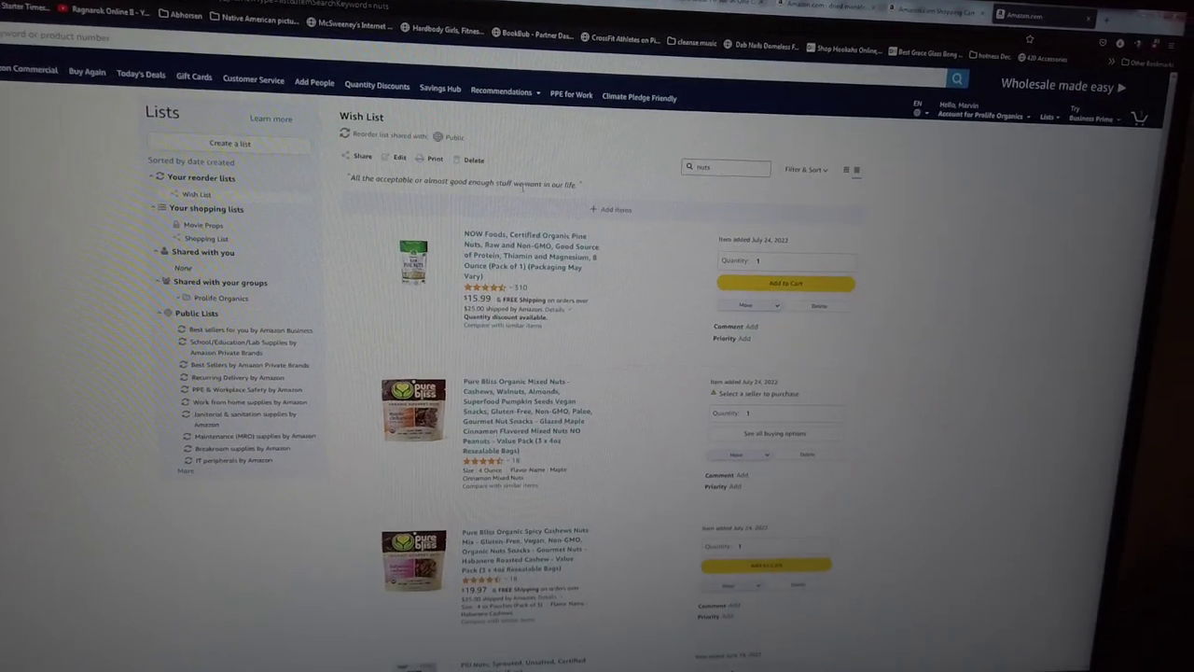